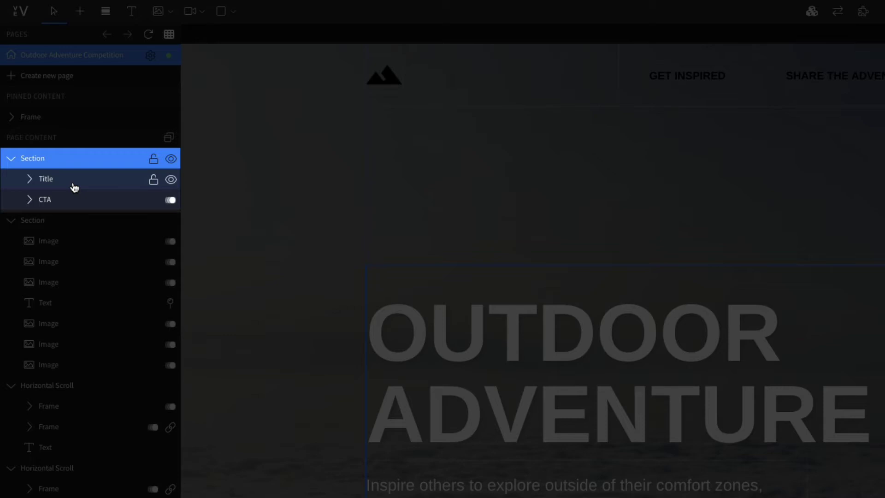
# Expand the hero Title layer under the first Section to reveal its two Text layers.
pyautogui.click(30, 181)
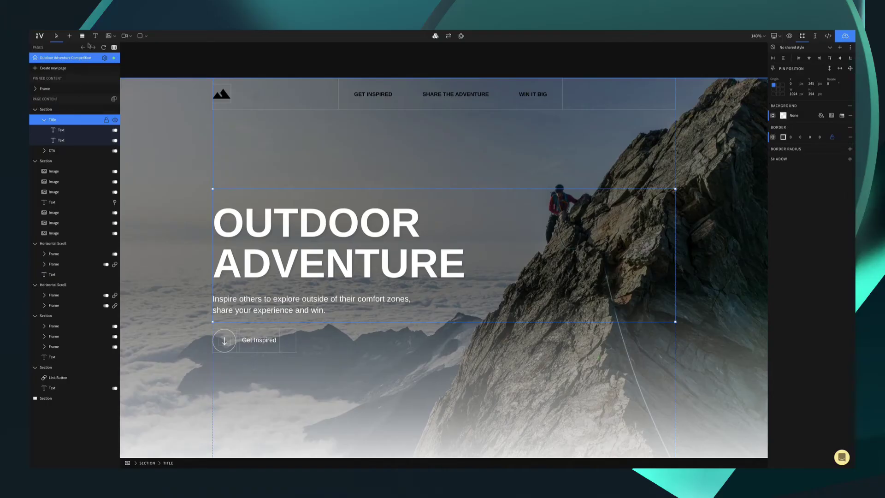
# Insert a new section at the page top with 100% height and 900 px minimum height.
pyautogui.click(105, 12)
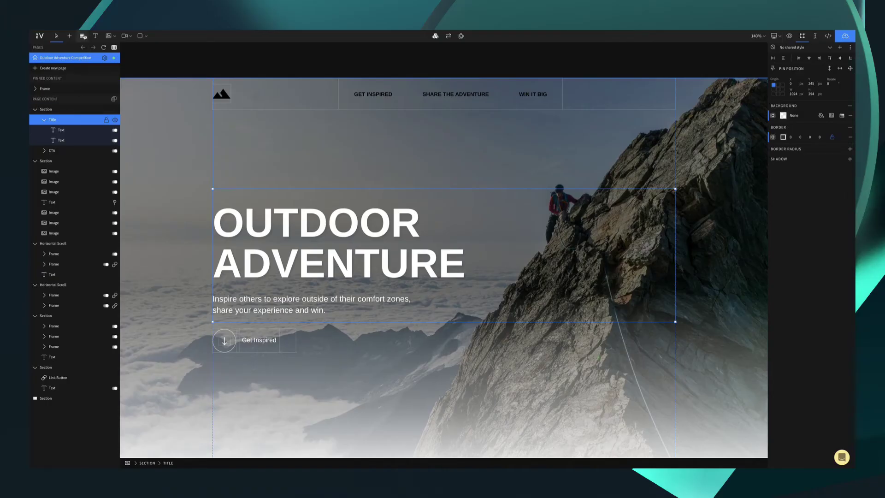
pyautogui.click(231, 79)
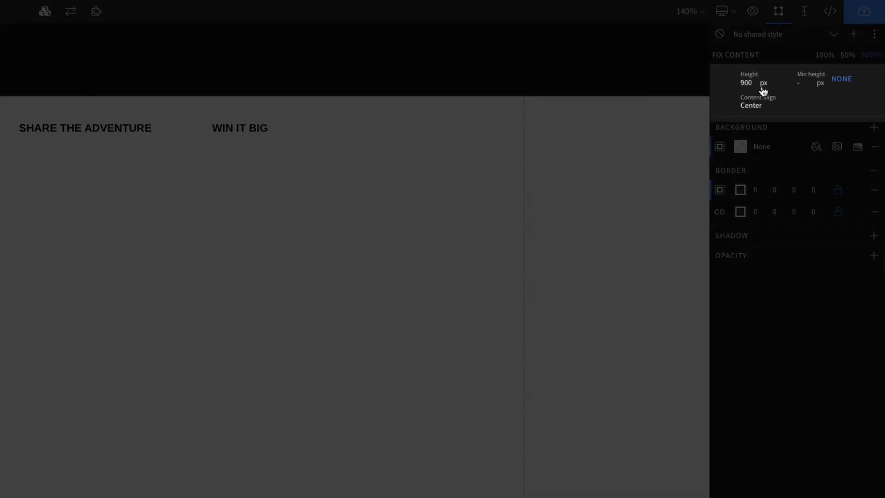
pyautogui.click(762, 86)
pyautogui.click(803, 83)
pyautogui.write('900')
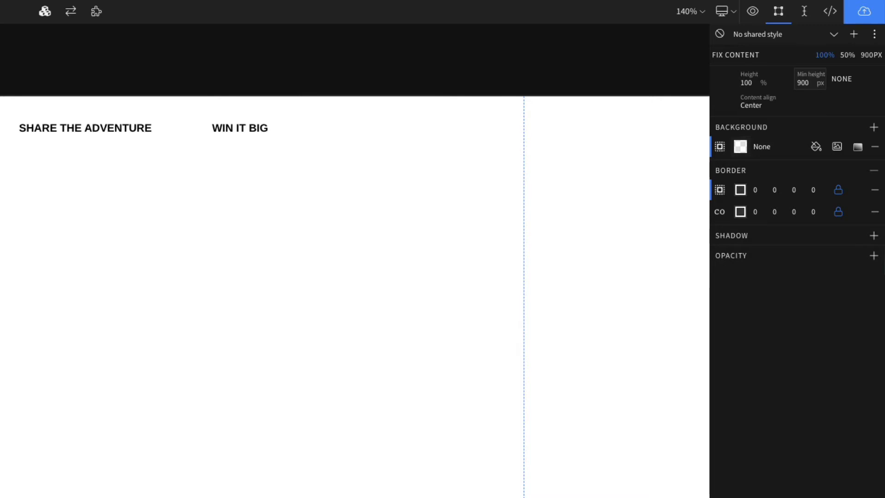
# Give the new section an image background of the glacier climber photo.
pyautogui.click(724, 149)
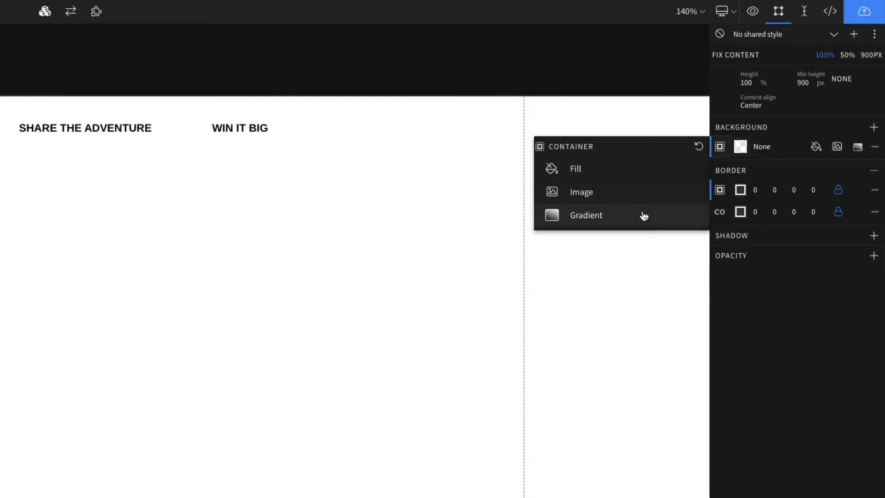
pyautogui.click(616, 196)
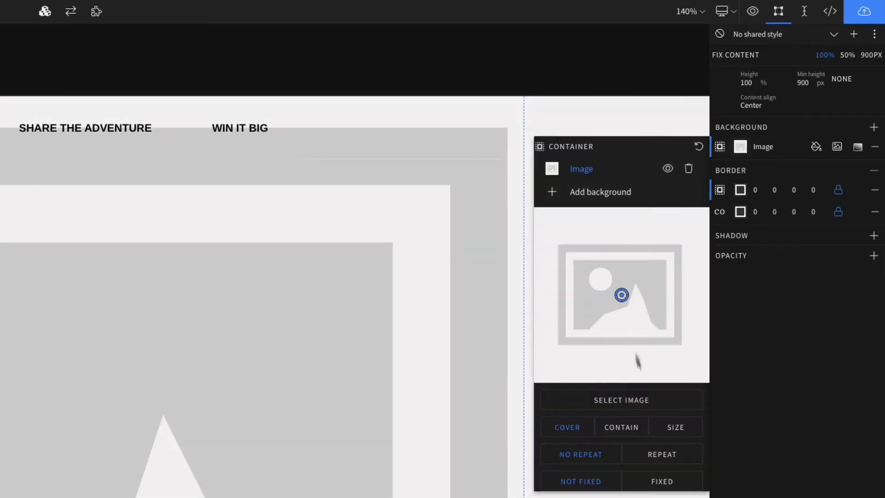
pyautogui.click(641, 400)
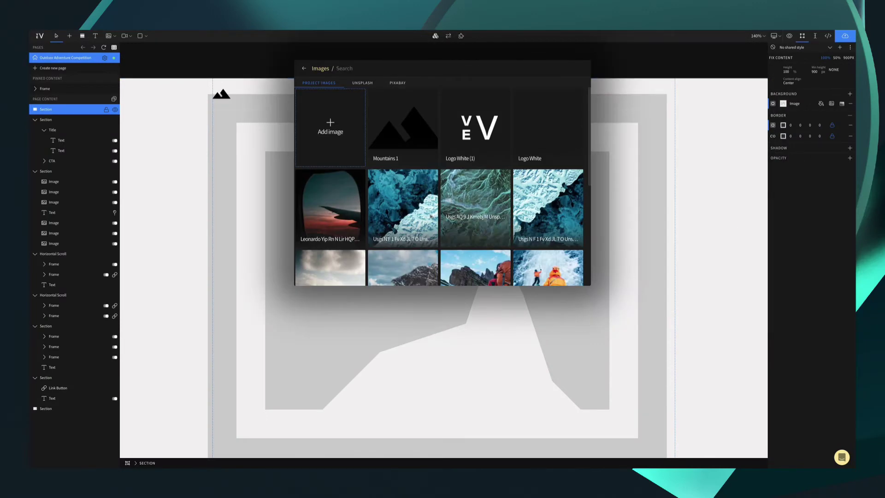
pyautogui.scroll(-2, 415, 228)
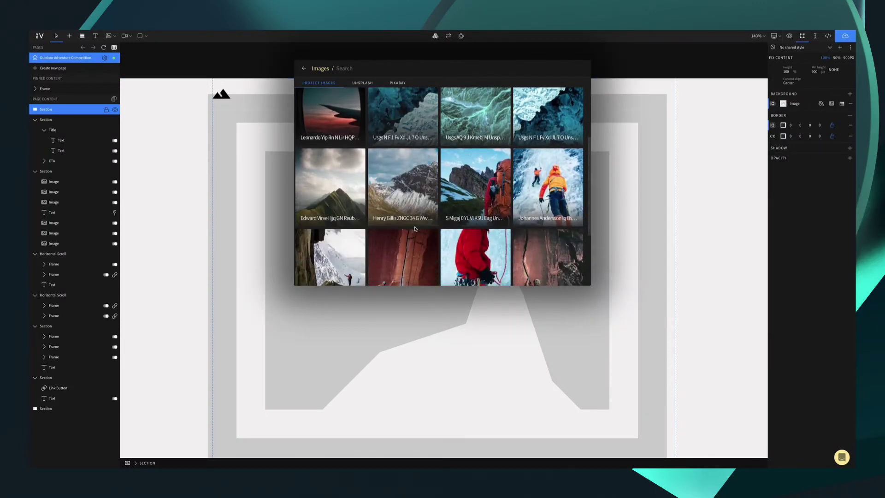
pyautogui.scroll(-2, 415, 228)
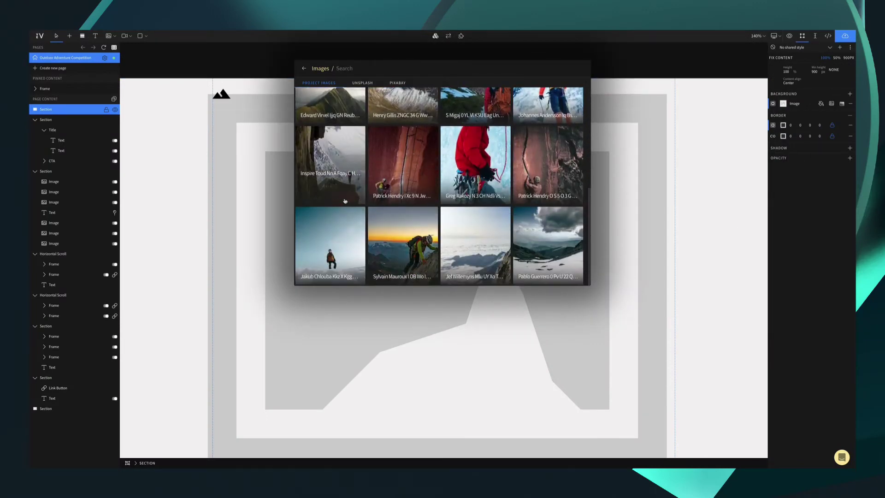
pyautogui.click(333, 186)
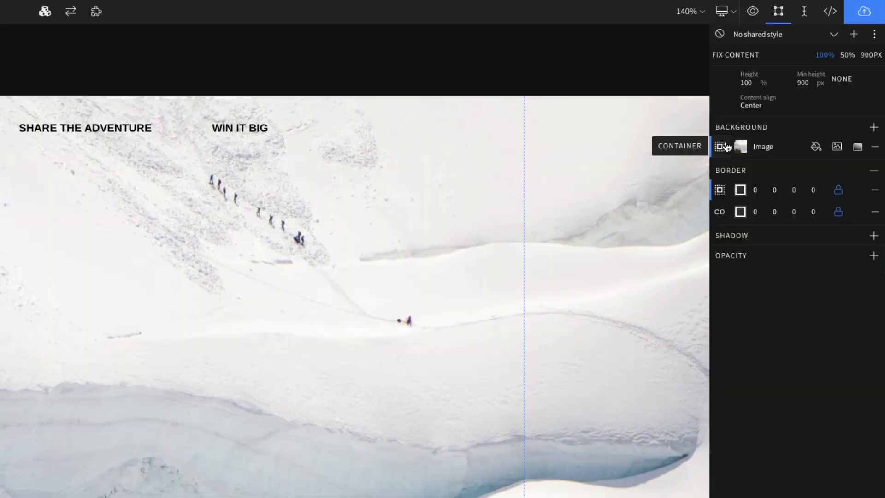
pyautogui.click(725, 147)
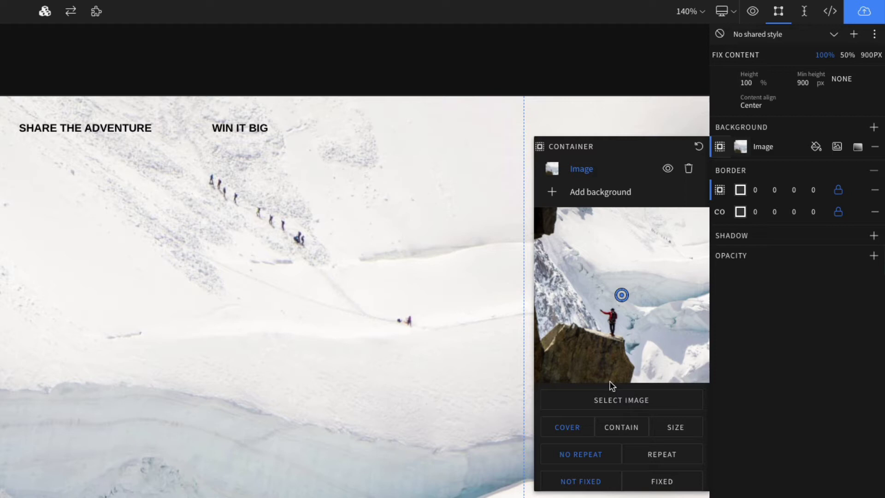
# Add a black #000000 fill layer over the photo at reduced 30% opacity.
pyautogui.click(588, 197)
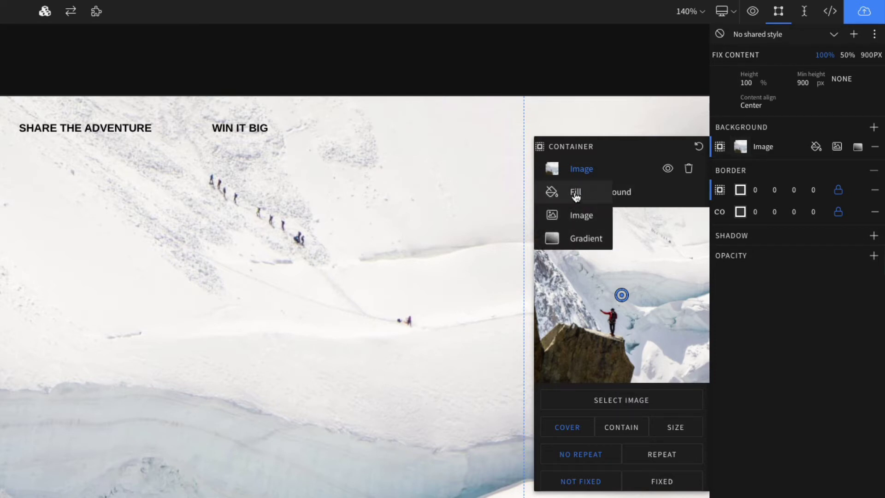
pyautogui.click(576, 194)
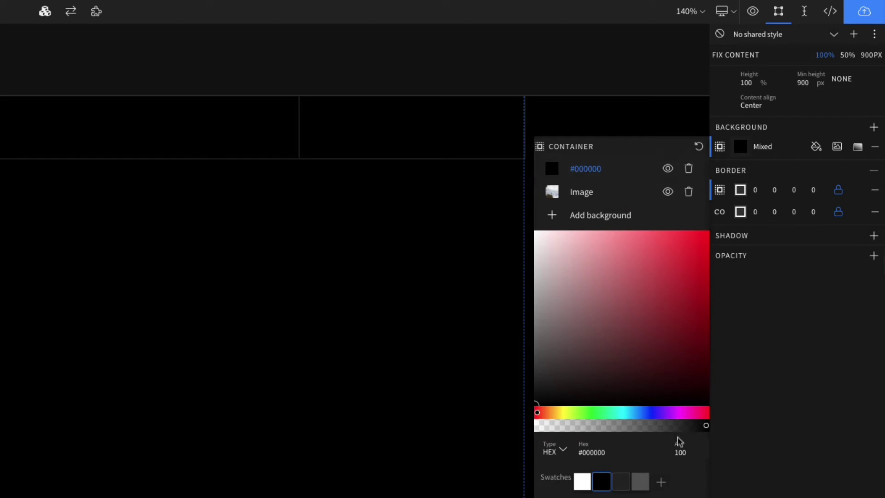
pyautogui.click(688, 453)
pyautogui.write('50')
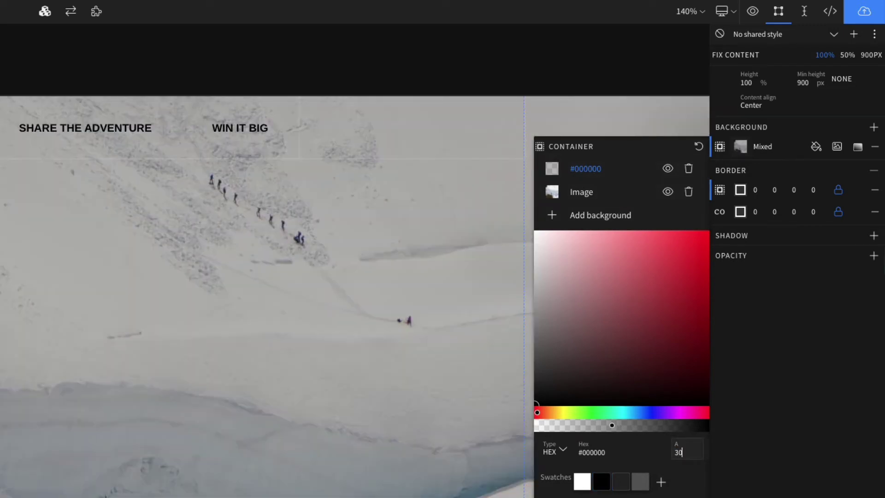
pyautogui.press('BackSpace')
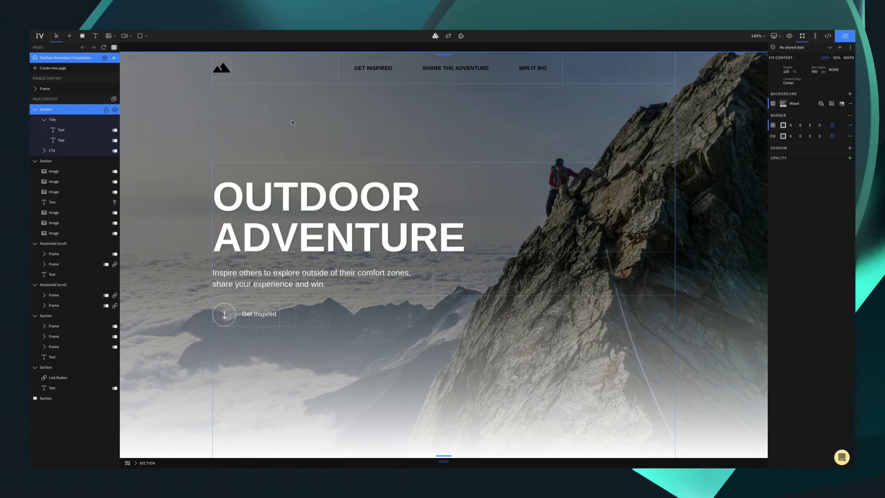
# Select the ENTER TO WIN TODAY section and browse the Add panel's Section presets.
pyautogui.click(46, 366)
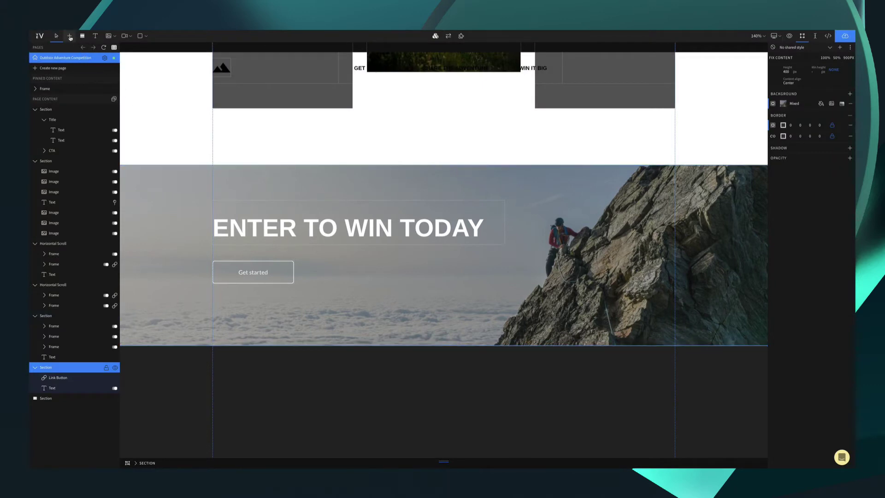
pyautogui.click(69, 36)
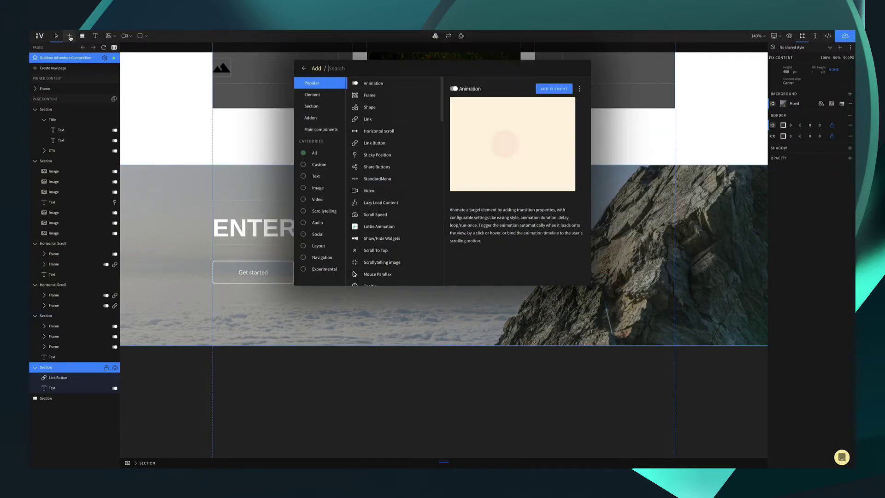
pyautogui.click(324, 109)
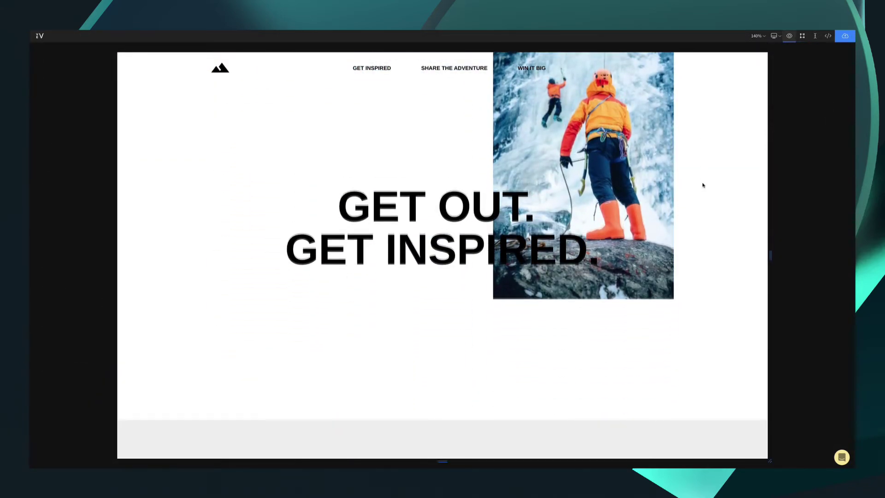
pyautogui.scroll(-10, 702, 185)
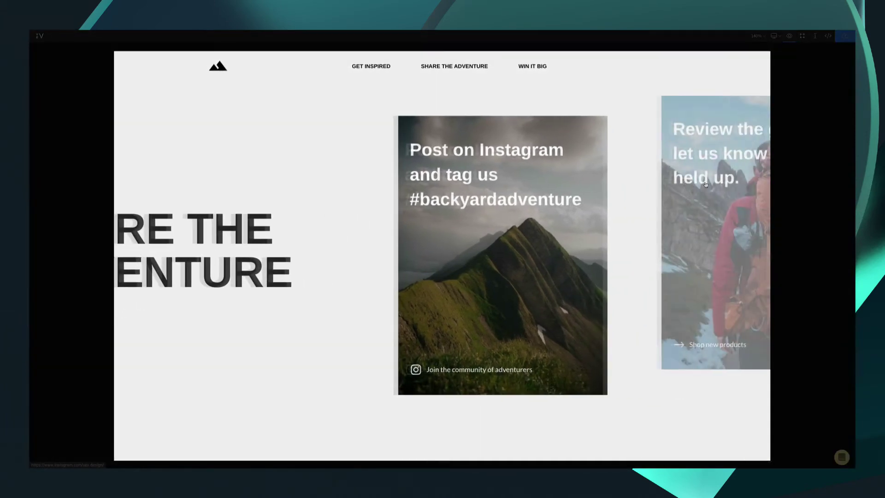
pyautogui.scroll(-10, 706, 184)
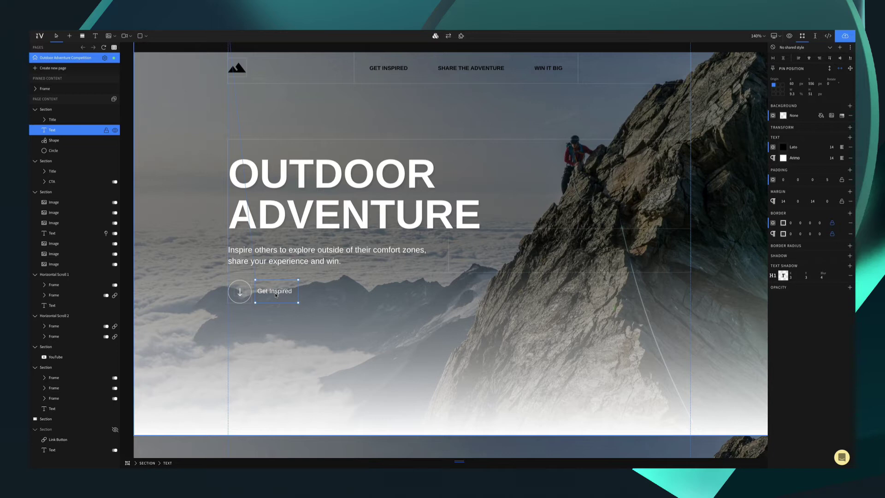
# Undo a trial move of the arrow, then select the Get Inspired label, arrow and circle.
pyautogui.click(238, 292)
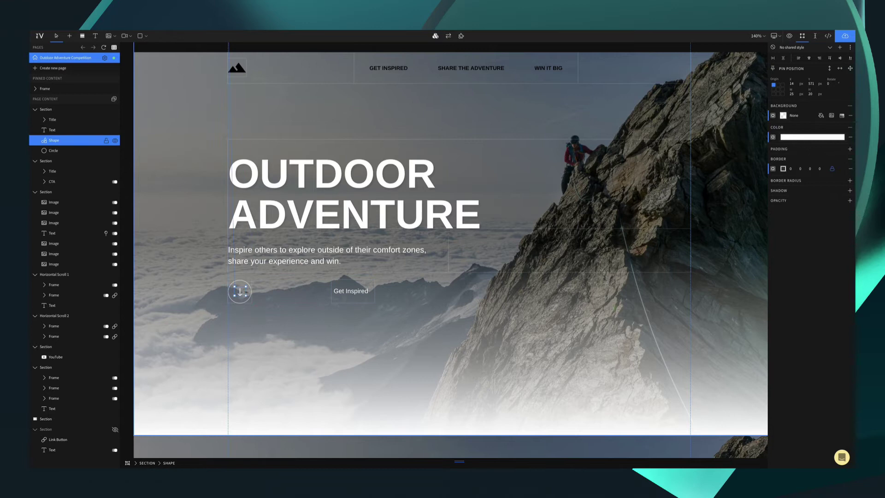
pyautogui.moveTo(245, 292); pyautogui.dragTo(290, 308)
pyautogui.hotkey('ctrl', 'z')
pyautogui.hotkey('ctrl', 'z')
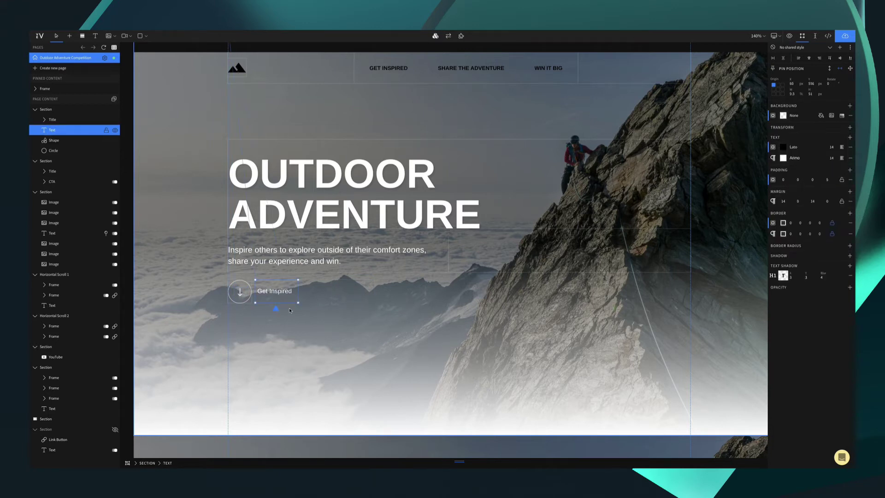
pyautogui.moveTo(304, 312); pyautogui.dragTo(235, 286)
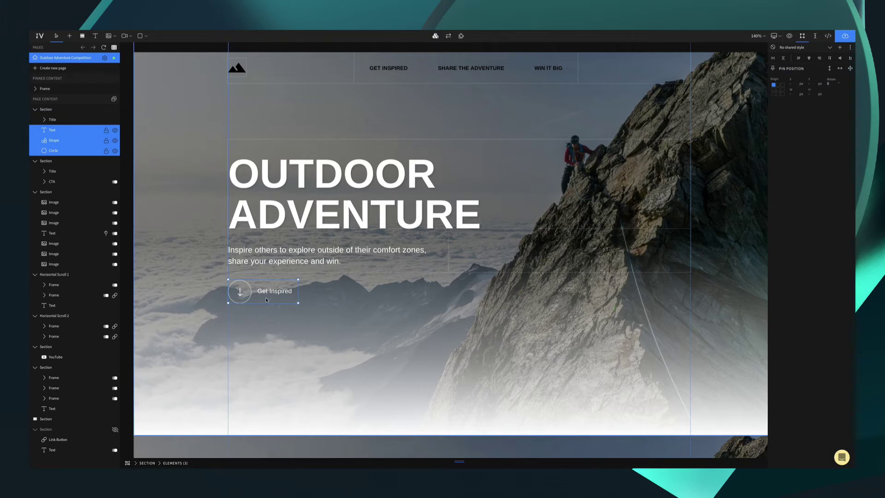
# Group the Get Inspired label, arrow and circle into a frame and nudge it into place.
pyautogui.hotkey('ctrl', 'g')
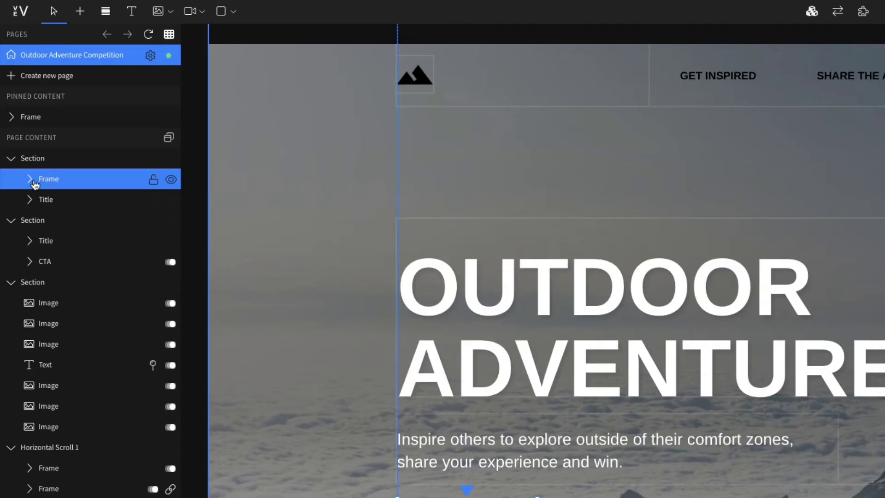
pyautogui.click(44, 120)
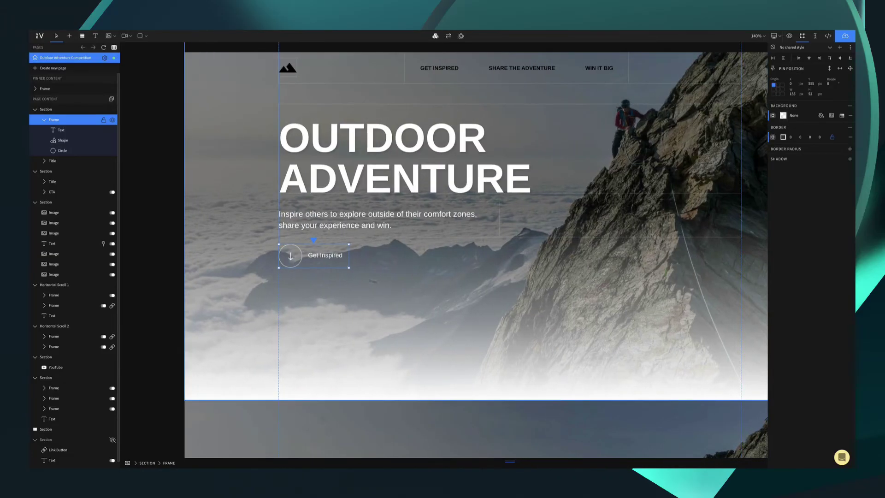
pyautogui.moveTo(311, 263)
pyautogui.mouseDown()
pyautogui.moveTo(462, 265)
pyautogui.moveTo(318, 263)
pyautogui.mouseUp()
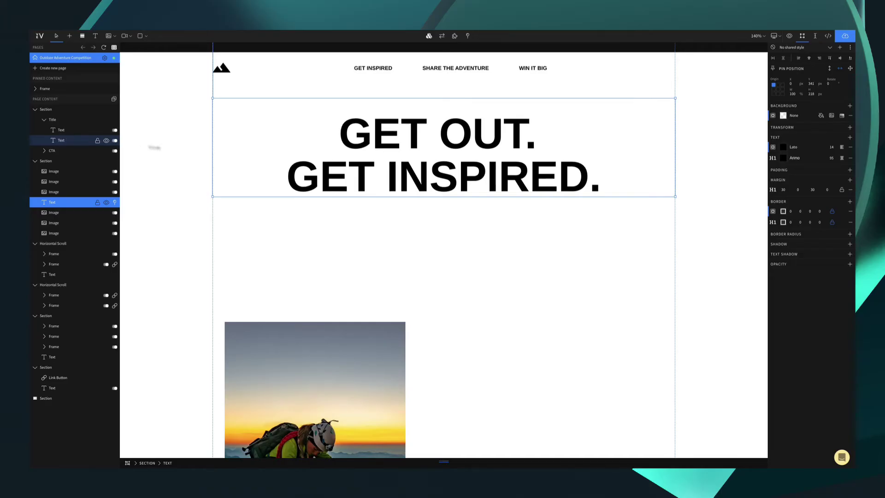
# Select the headline's first line 'GET OUT.' in text editing, then exit editing.
pyautogui.click(339, 136)
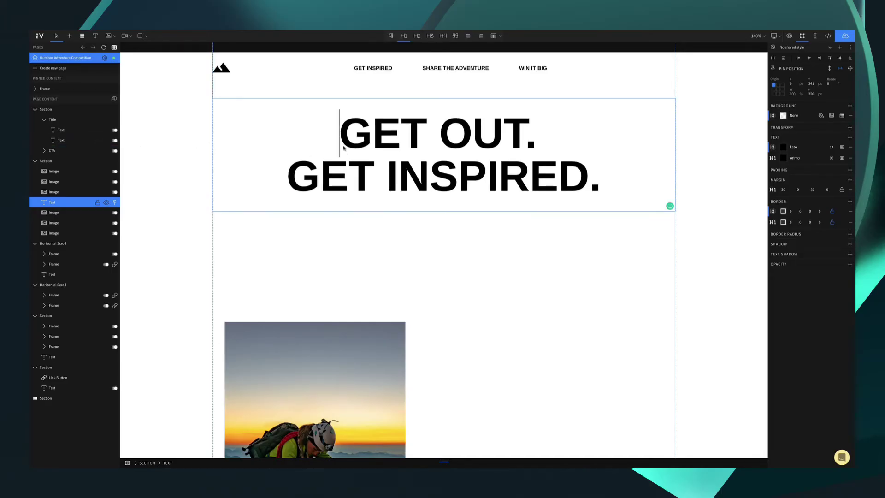
pyautogui.moveTo(340, 136); pyautogui.dragTo(536, 138)
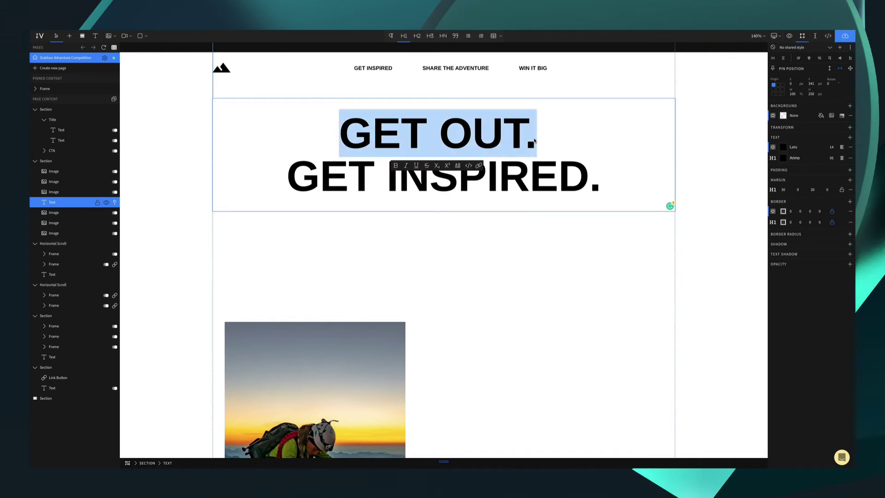
pyautogui.click(496, 281)
# Swap the climber image for the mountain-ridge photo, then scroll down to the YouTube section.
pyautogui.scroll(-3, 475, 282)
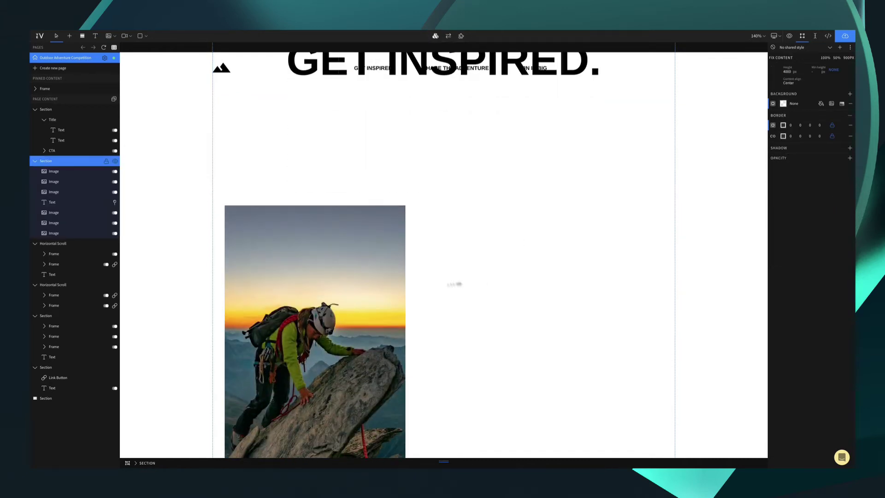
pyautogui.doubleClick(378, 273)
pyautogui.scroll(-3, 476, 138)
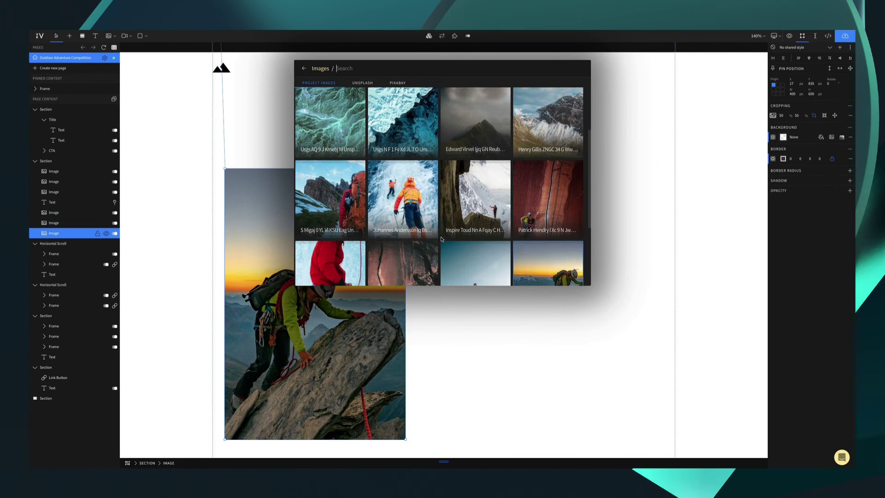
pyautogui.click(476, 127)
pyautogui.scroll(-10, 458, 136)
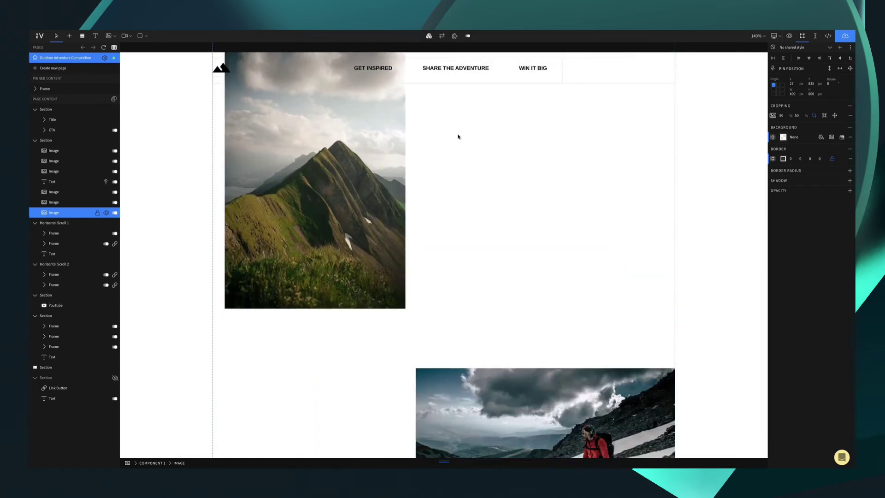
pyautogui.scroll(-15, 458, 136)
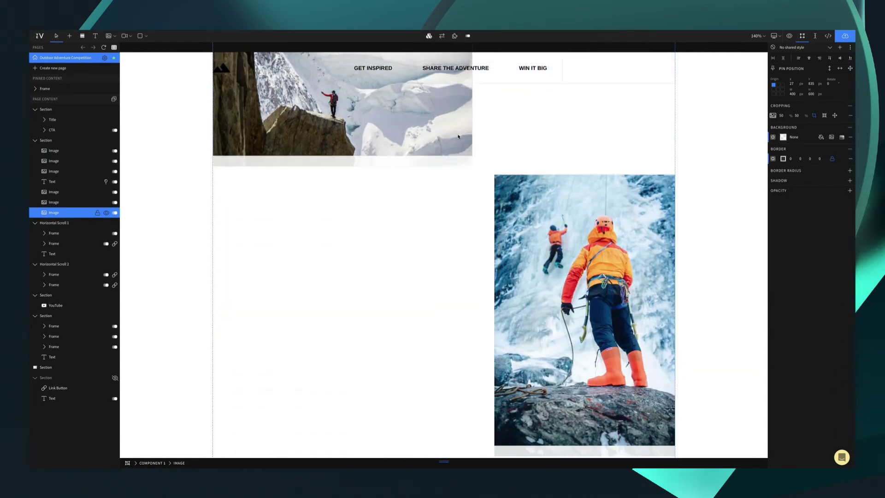
pyautogui.scroll(-15, 458, 136)
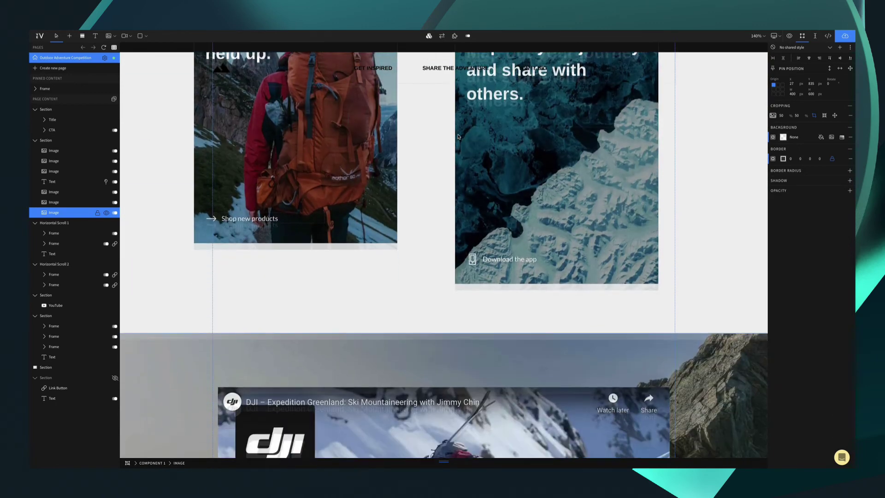
pyautogui.scroll(-1, 458, 137)
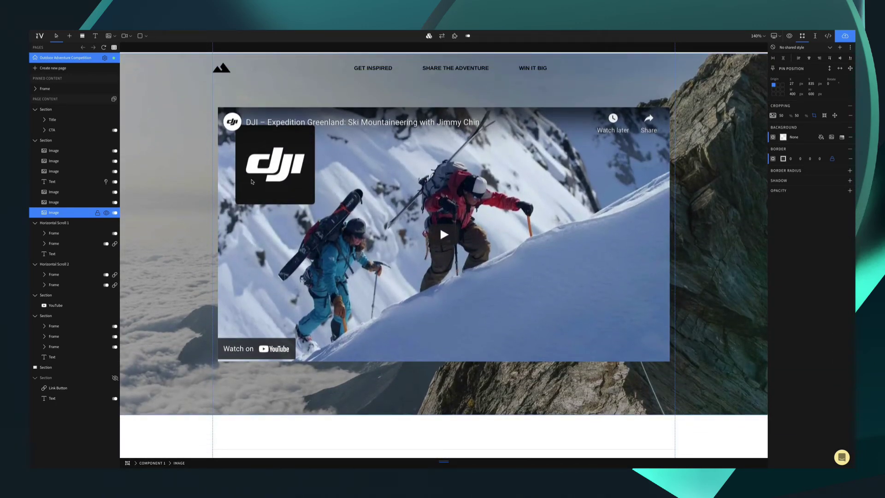
pyautogui.click(252, 181)
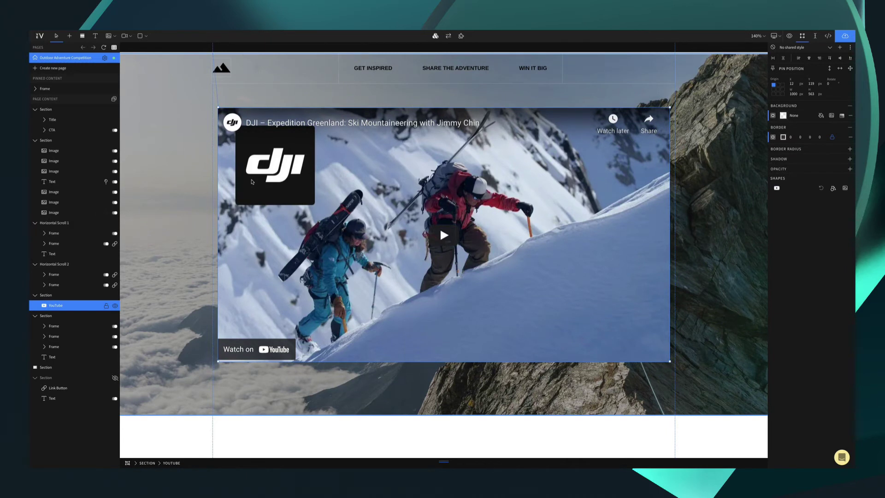
pyautogui.doubleClick(252, 181)
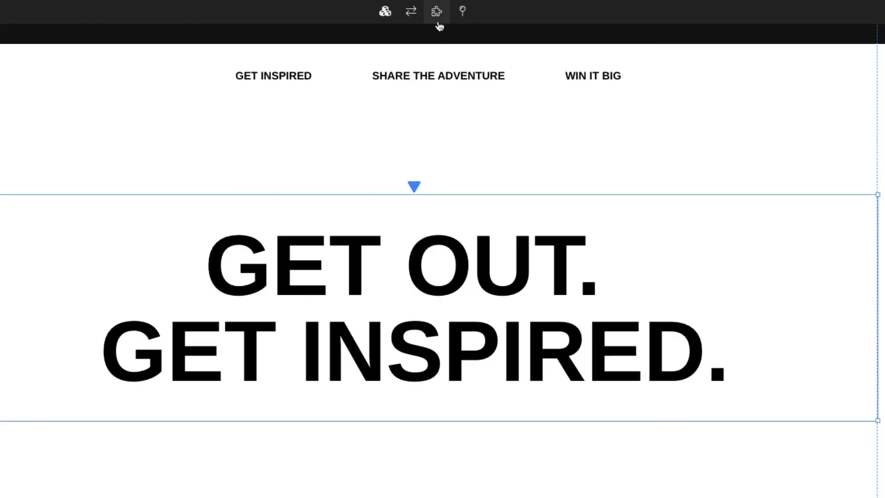
# Attach the Animation addon to the GET OUT. GET INSPIRED. headline.
pyautogui.click(455, 41)
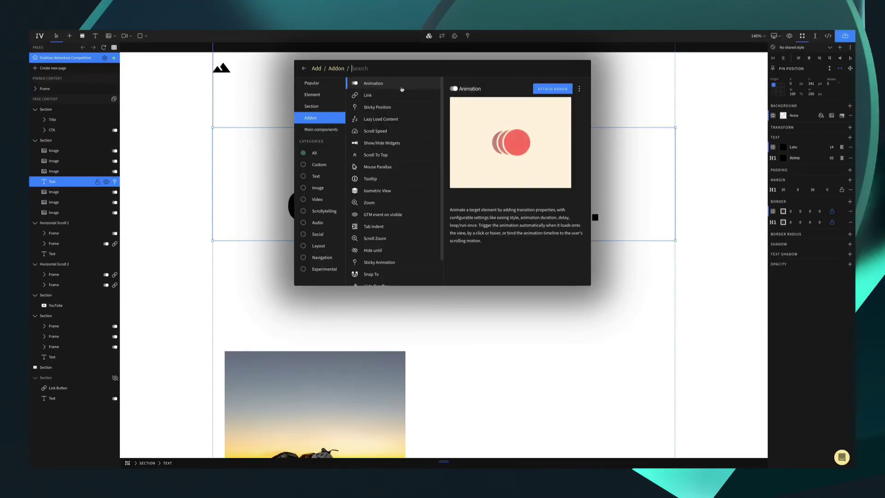
pyautogui.click(398, 87)
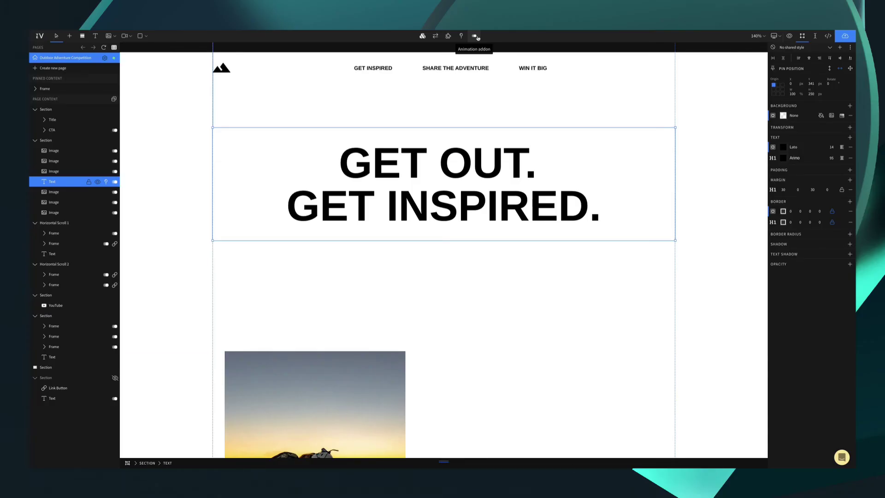
# Give the headline the Slide in load animation, keeping easeOutQuart easing.
pyautogui.click(475, 35)
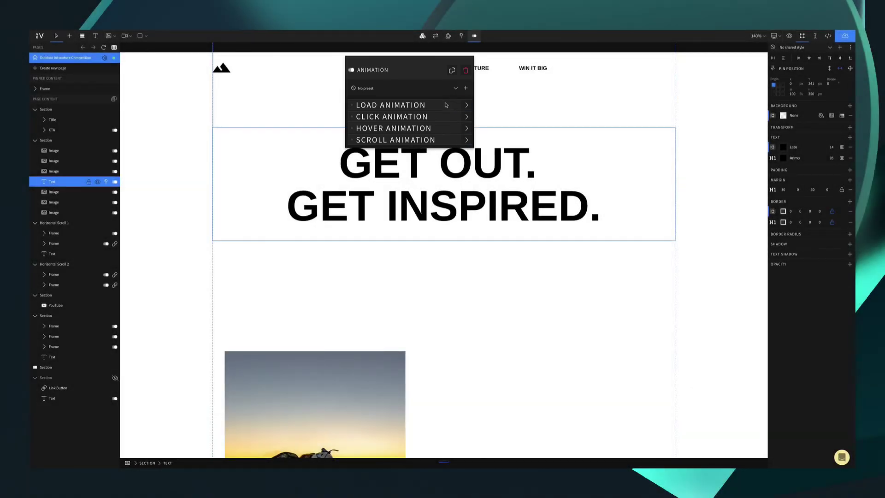
pyautogui.click(446, 105)
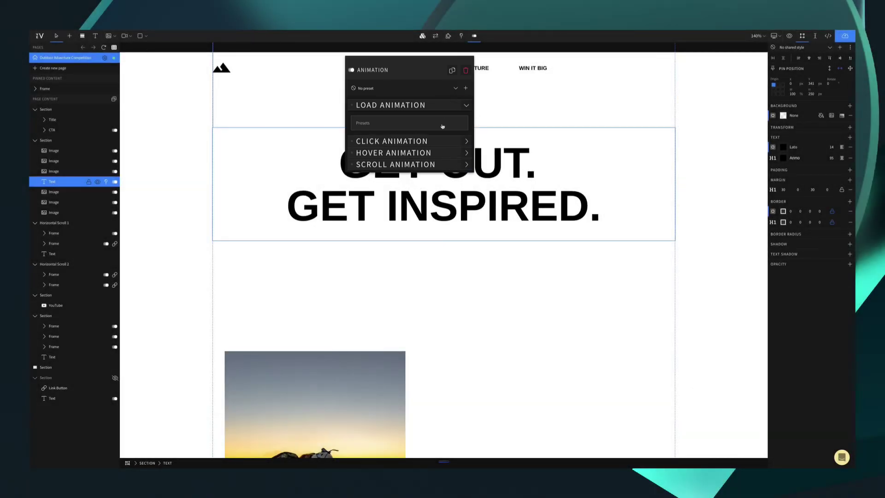
pyautogui.click(442, 124)
pyautogui.click(435, 135)
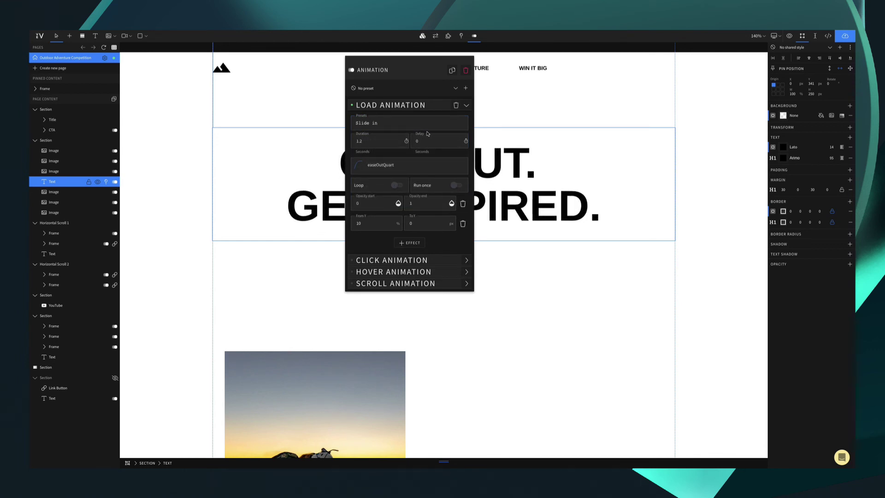
pyautogui.click(426, 165)
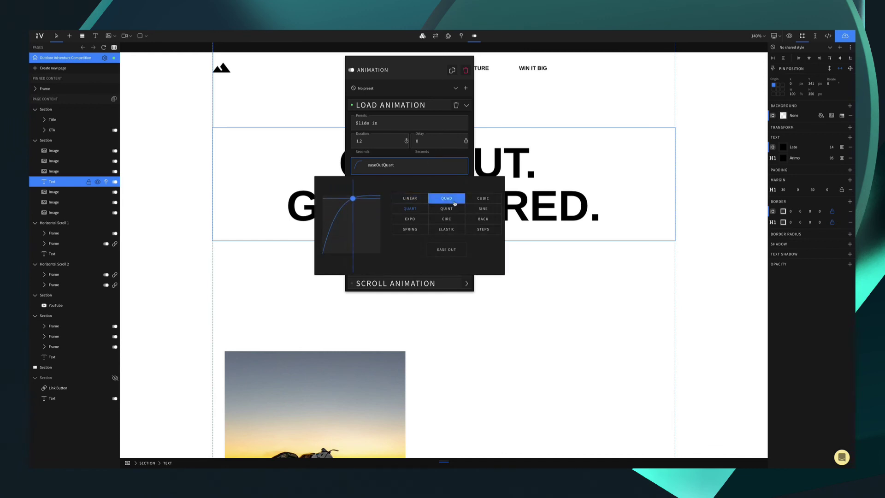
pyautogui.click(445, 149)
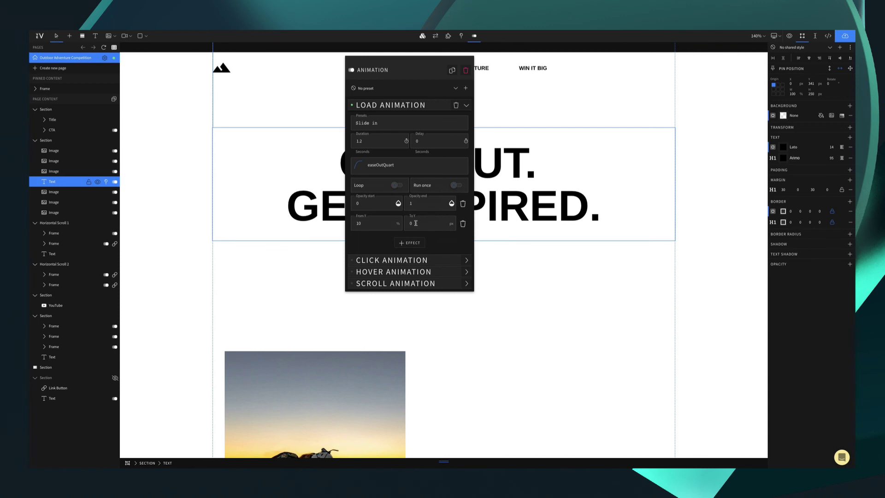
pyautogui.click(522, 252)
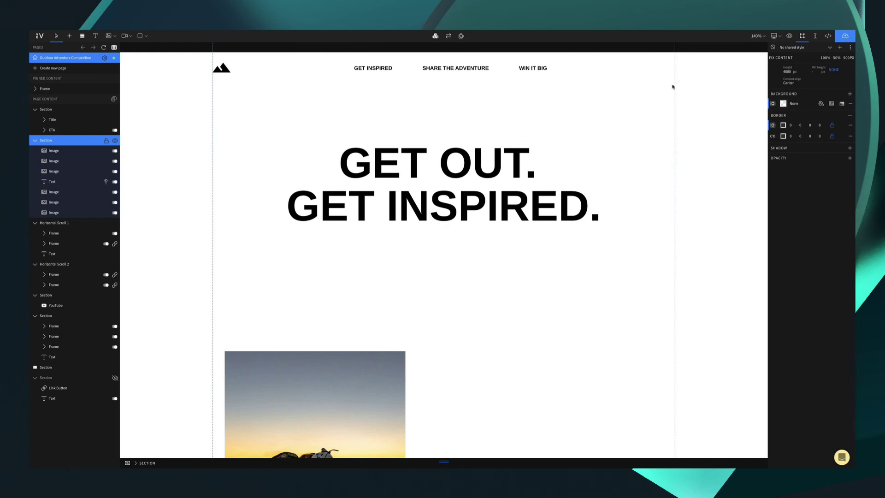
# Preview the page and scroll the photos past the pinned 'GET OUT. GET INSPIRED.' headline toward the Instagram section.
pyautogui.click(790, 36)
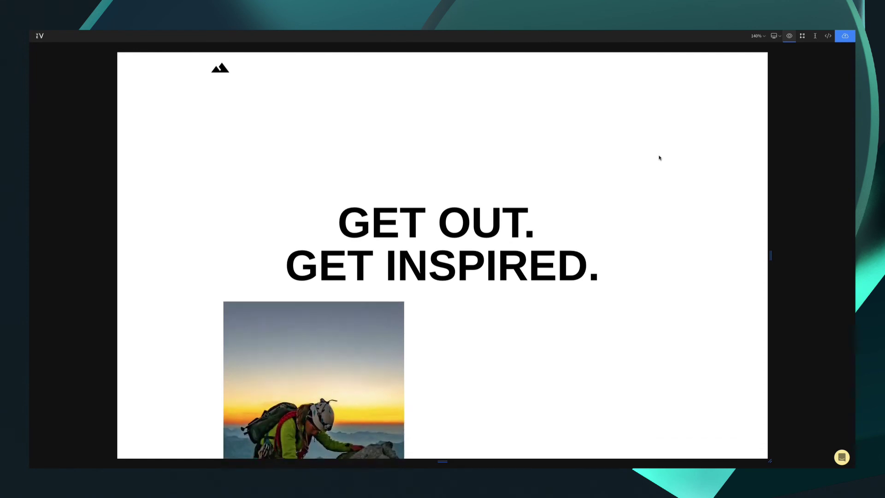
pyautogui.scroll(-5, 659, 158)
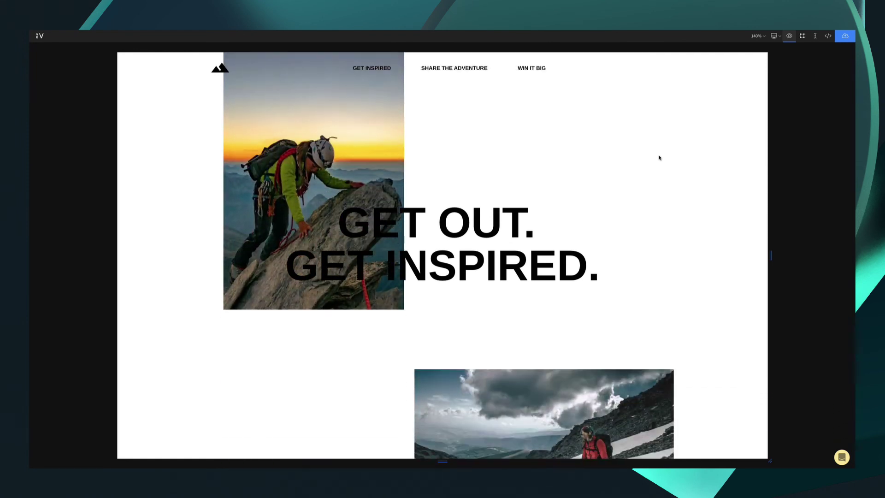
pyautogui.scroll(-5, 659, 158)
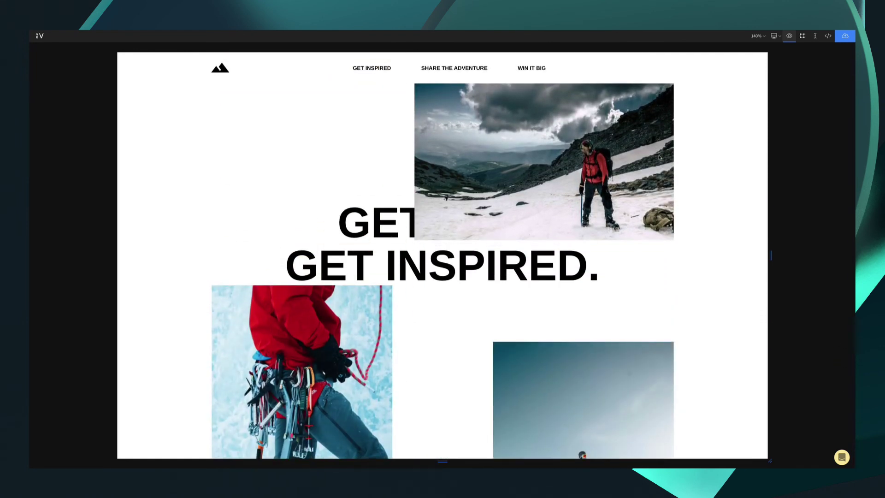
pyautogui.scroll(-5, 658, 158)
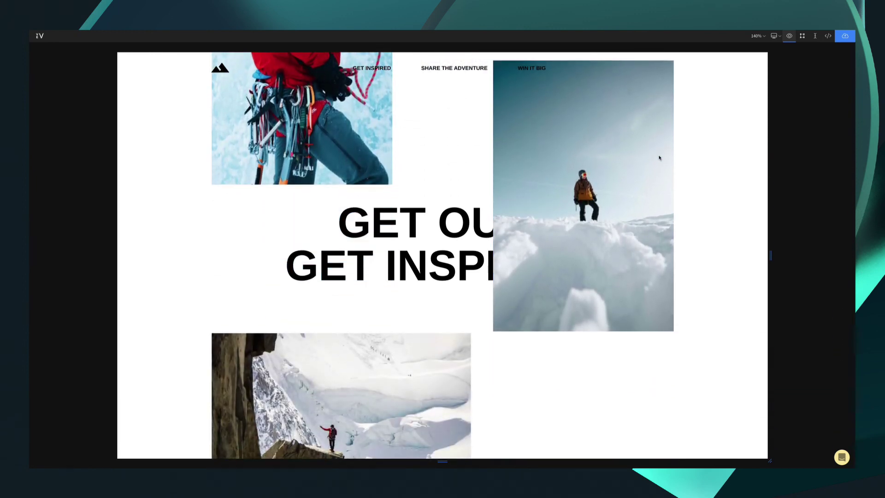
pyautogui.scroll(-5, 659, 158)
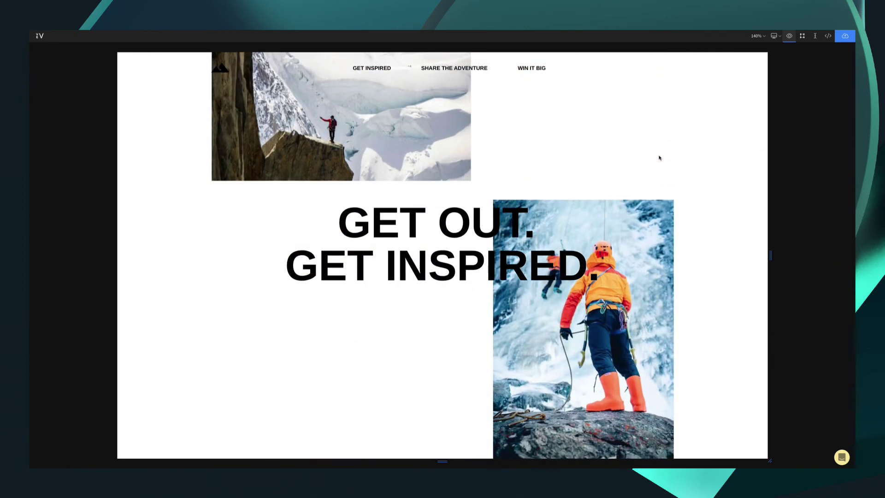
pyautogui.scroll(-3, 659, 158)
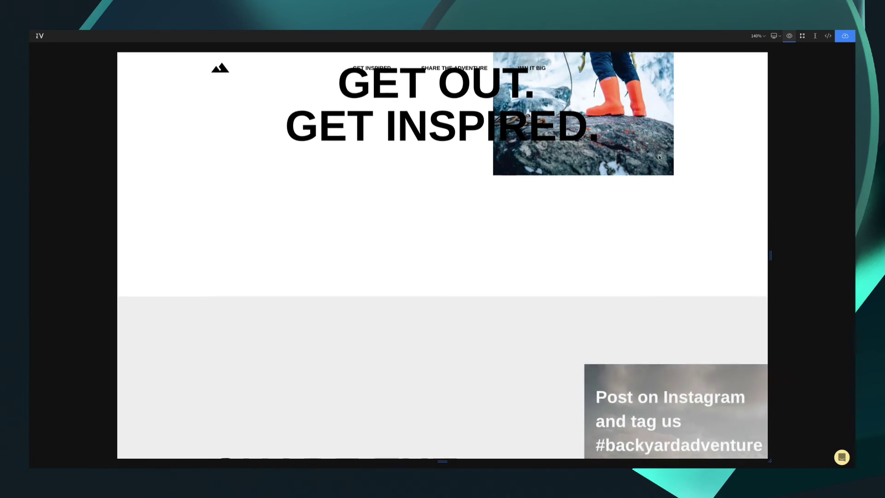